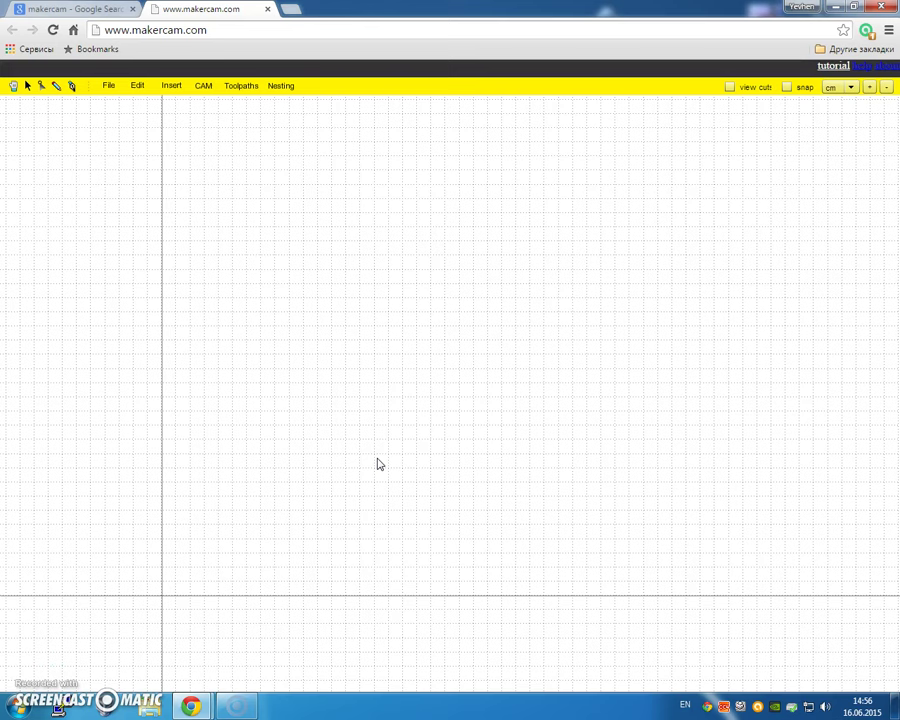
# - Check the tutorial video and come back to the empty MakerCam canvas
pyautogui.hotkey('alt', 'Tab')
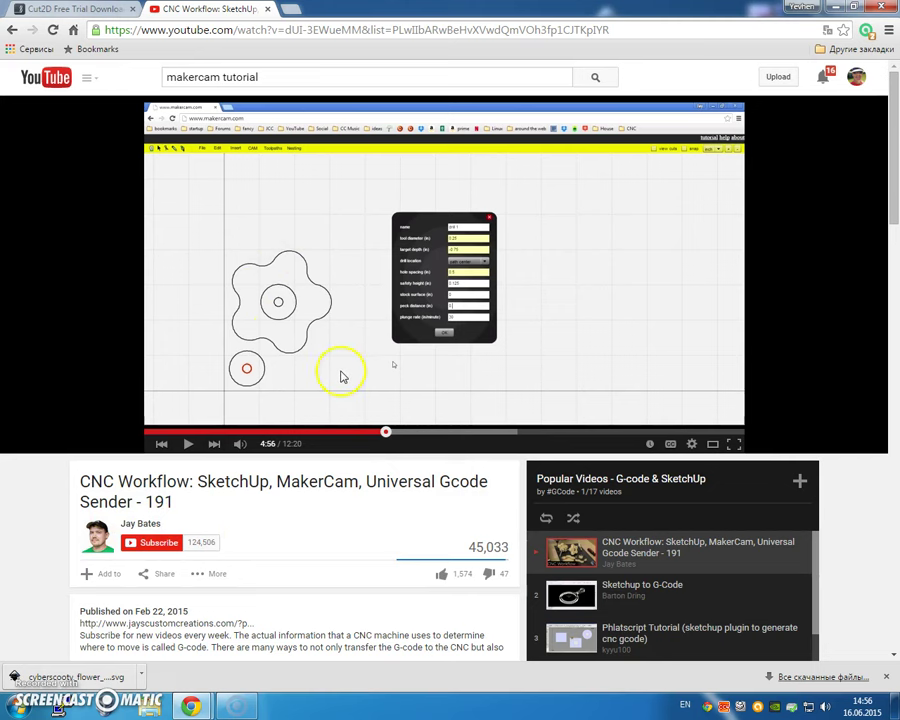
pyautogui.hotkey('alt', 'Tab')
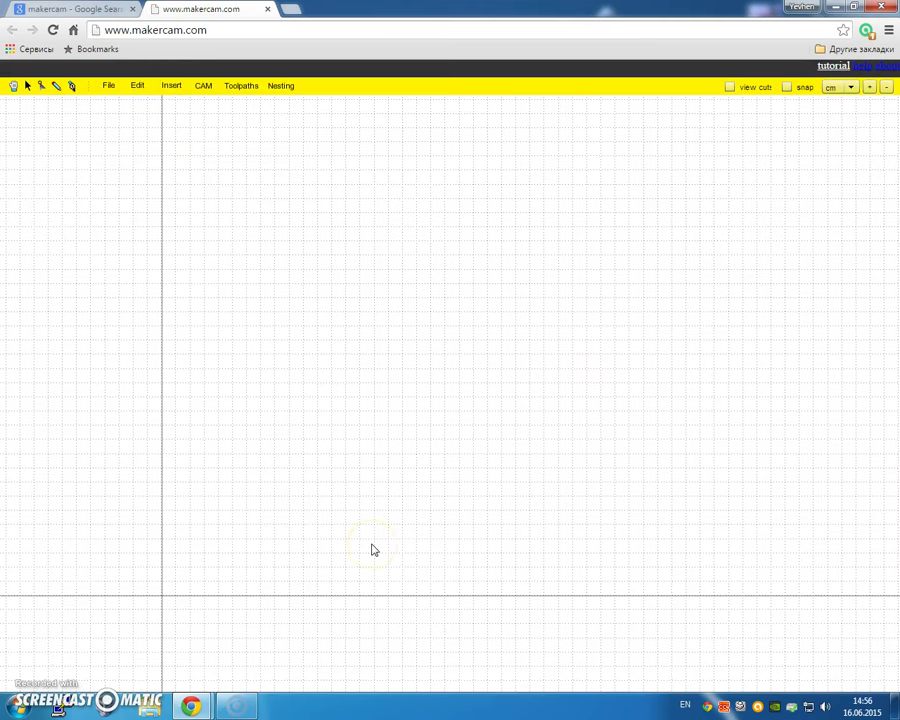
pyautogui.hotkey('alt', 'Tab')
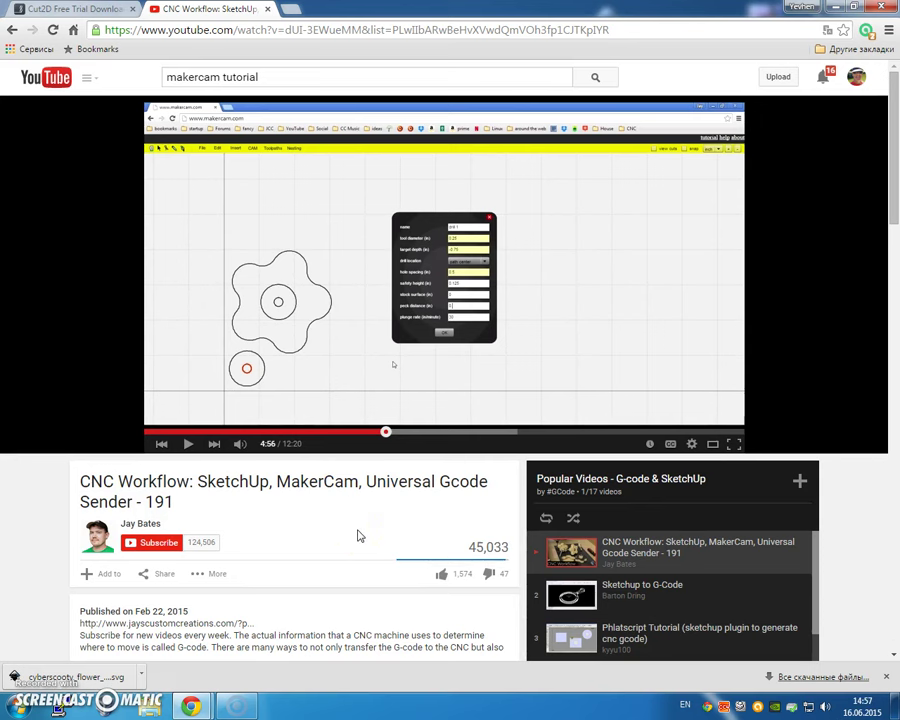
pyautogui.hotkey('alt', 'Tab')
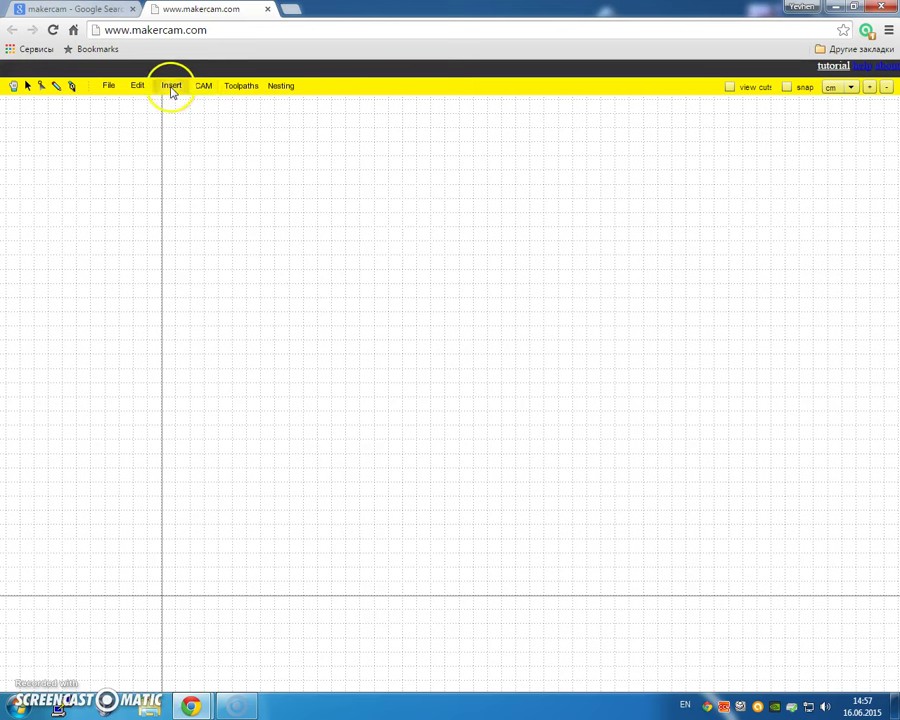
# - Insert a circle with diameter 5 cm
pyautogui.click(172, 90)
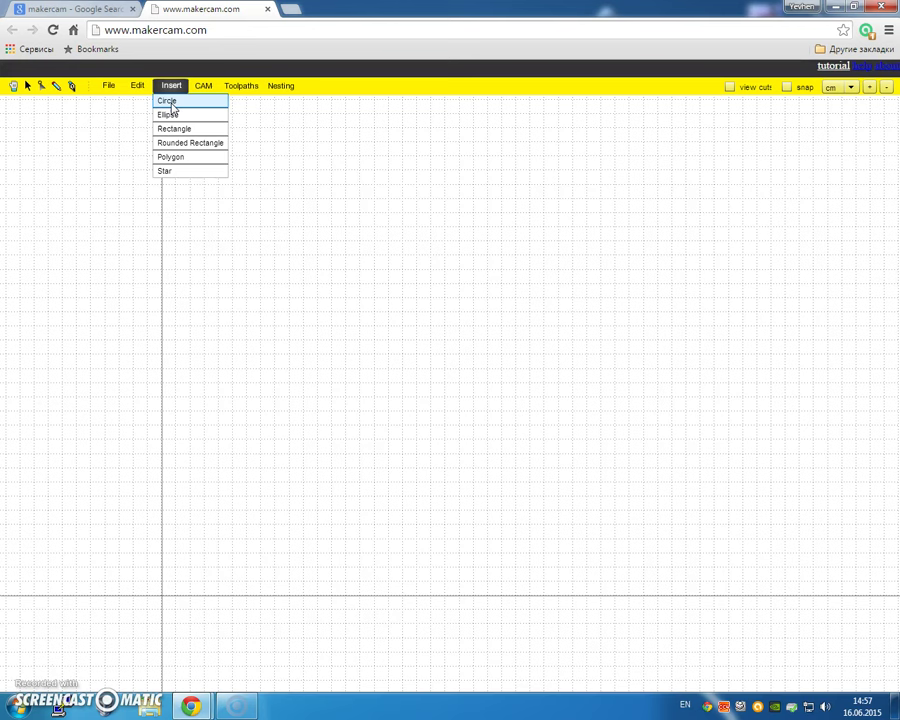
pyautogui.click(171, 104)
pyautogui.click(481, 362)
pyautogui.write('5')
pyautogui.click(452, 390)
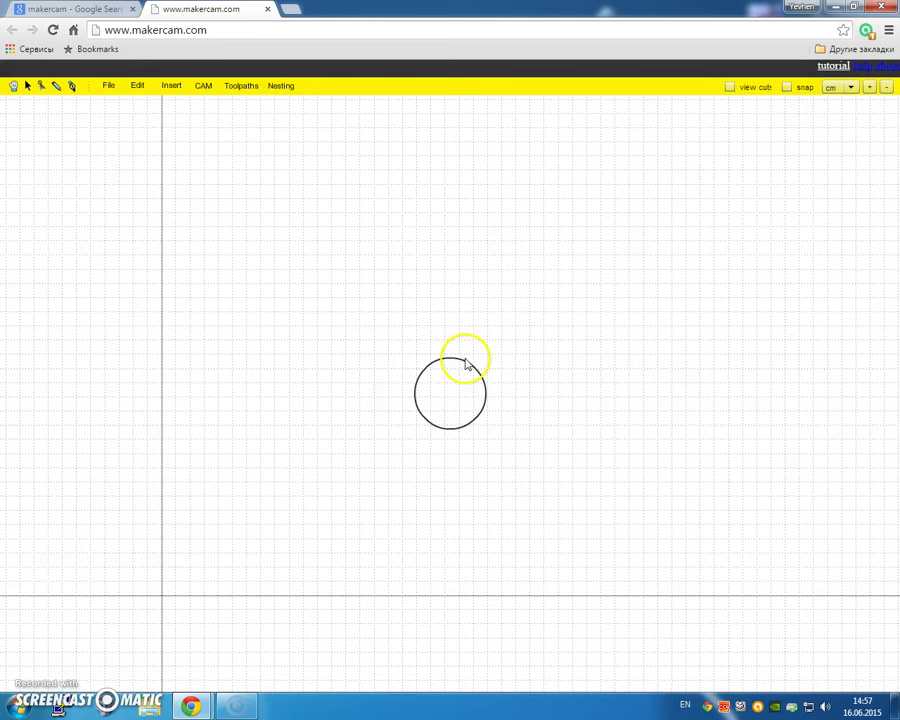
# - Drag the circle to sit just above and right of the origin
pyautogui.click(27, 86)
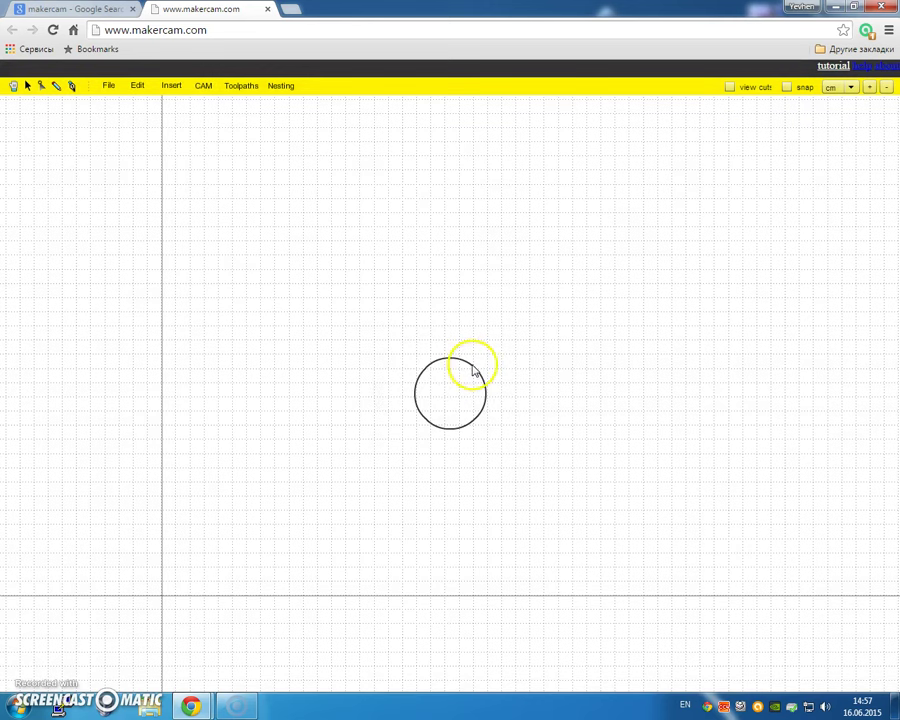
pyautogui.moveTo(471, 366); pyautogui.dragTo(235, 527)
pyautogui.click(156, 597)
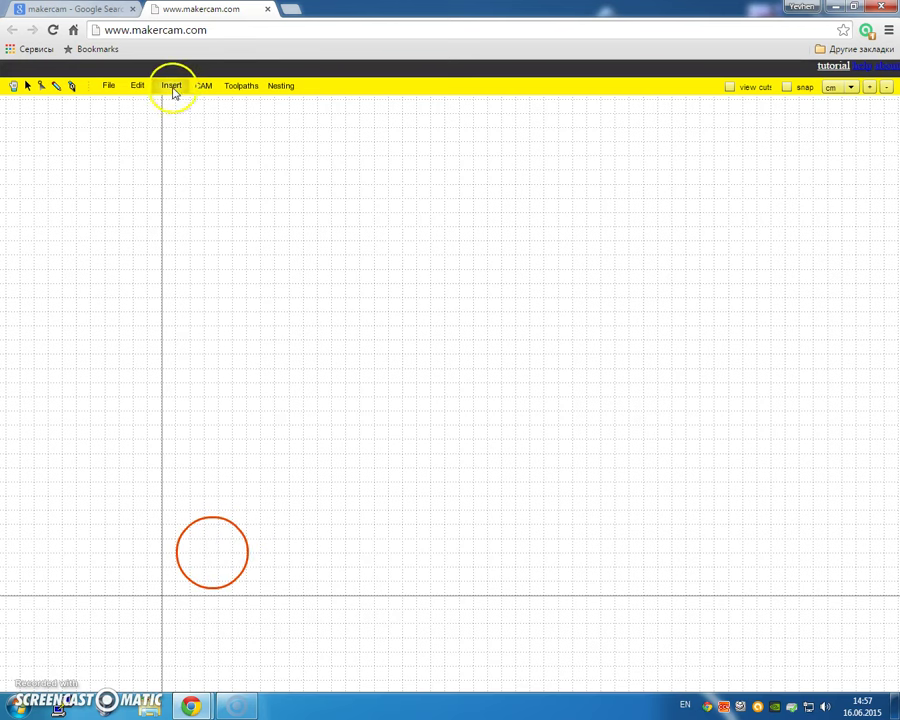
# - Start a profile operation and name it 'circle'
pyautogui.click(206, 86)
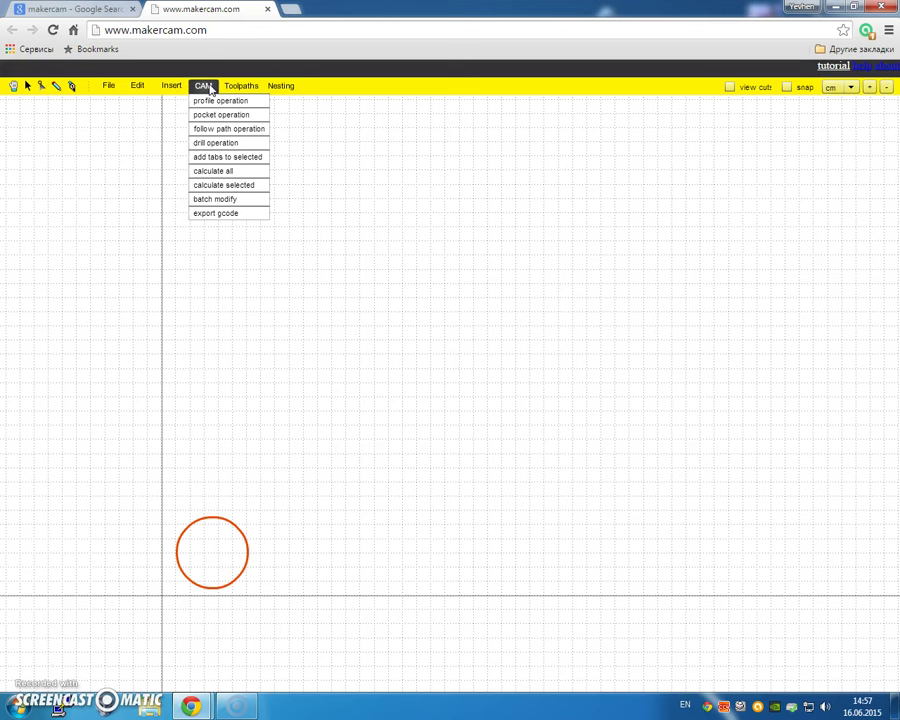
pyautogui.click(209, 101)
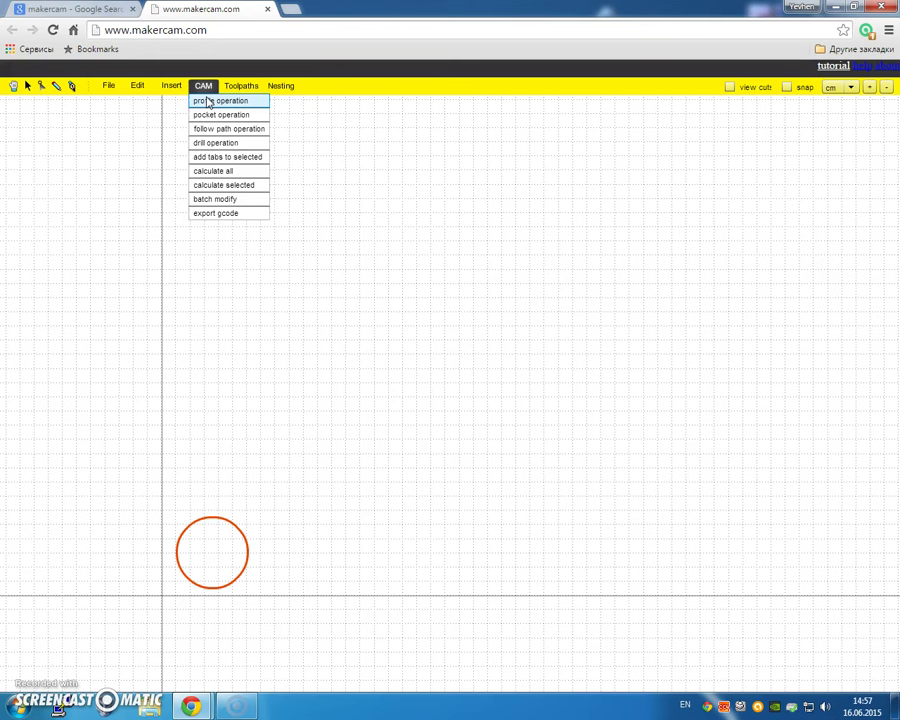
pyautogui.click(207, 102)
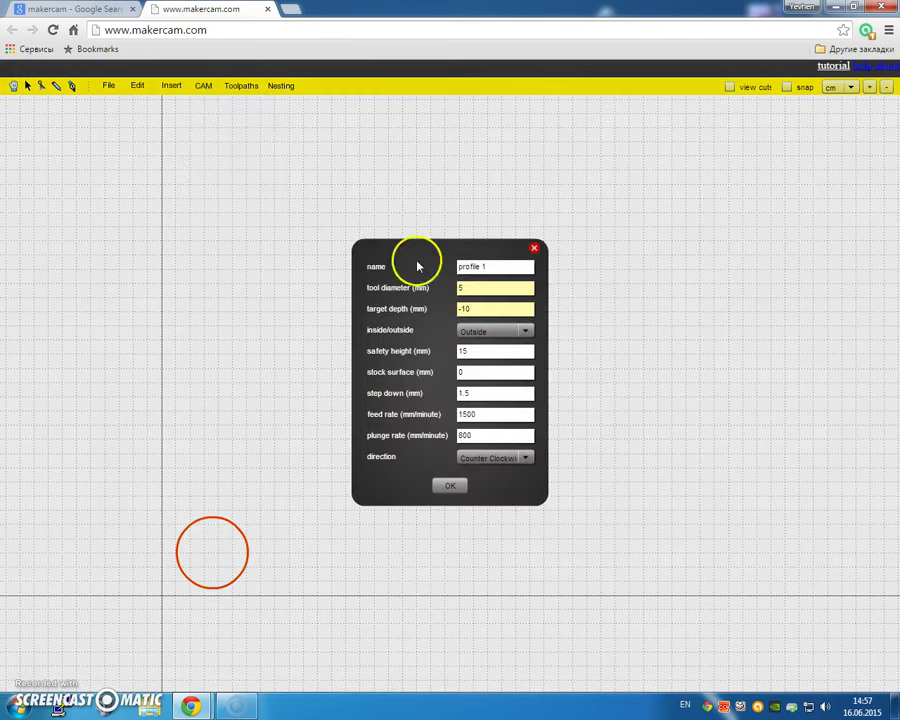
pyautogui.tripleClick(502, 265)
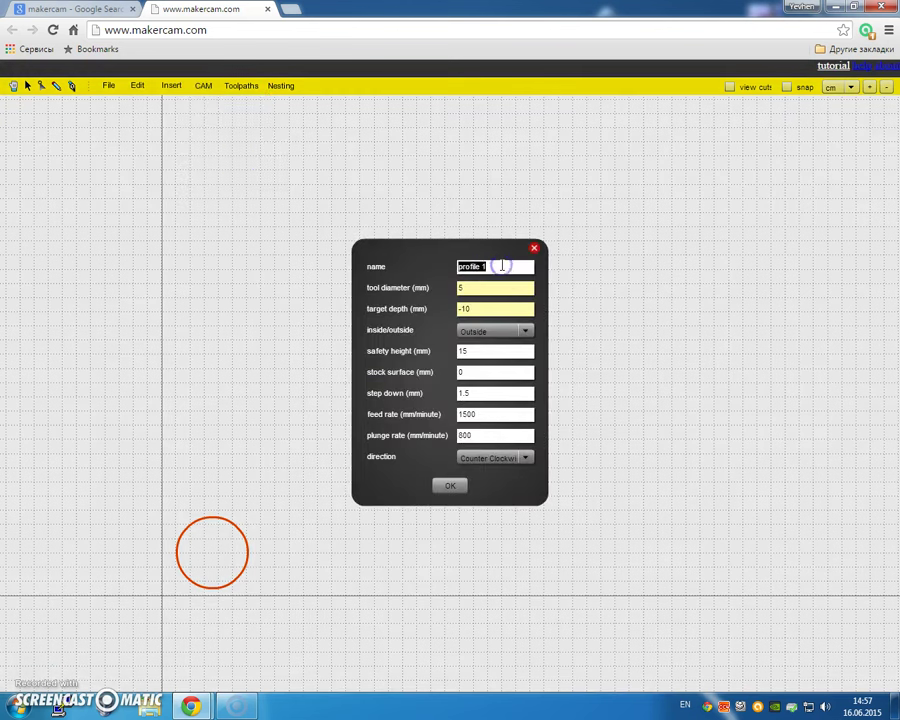
pyautogui.write('circle')
# - Set tool diameter 1, target depth -3, cut Outside, and confirm the operation
pyautogui.doubleClick(468, 290)
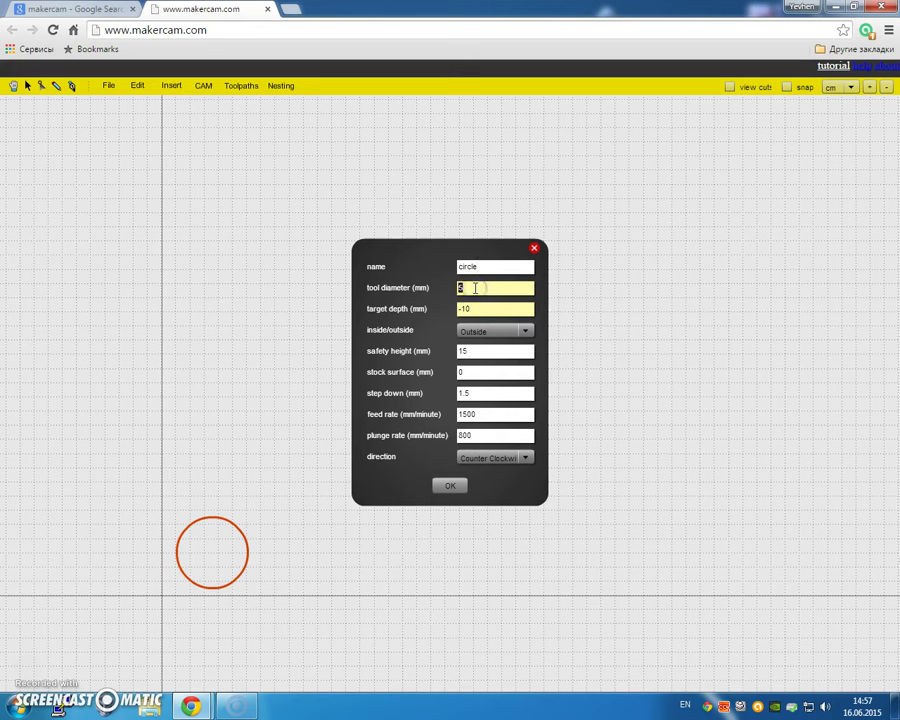
pyautogui.click(488, 306)
pyautogui.doubleClick(490, 308)
pyautogui.click(474, 331)
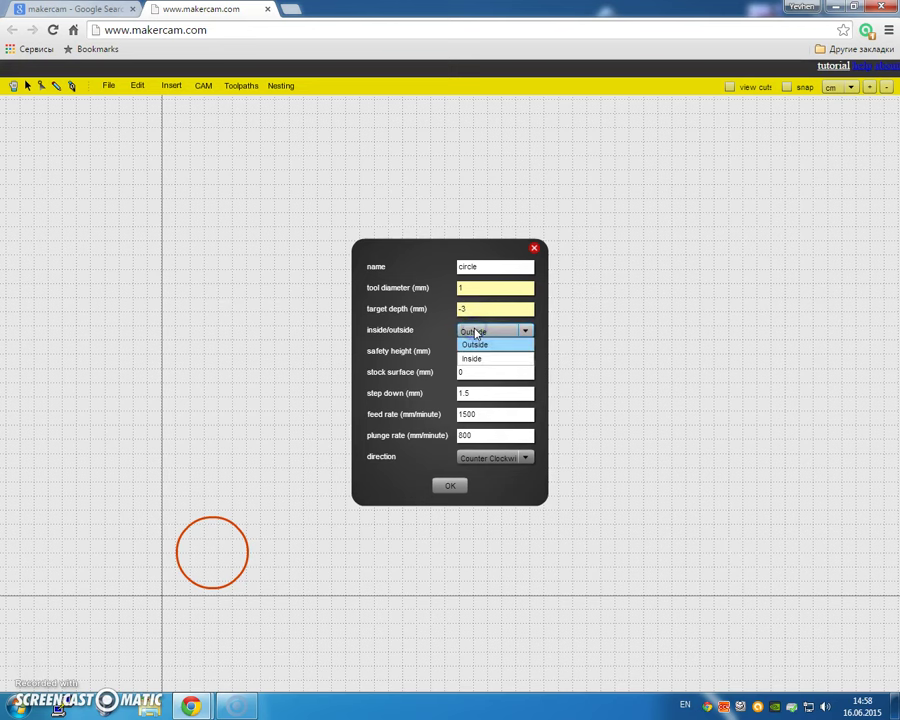
pyautogui.click(487, 345)
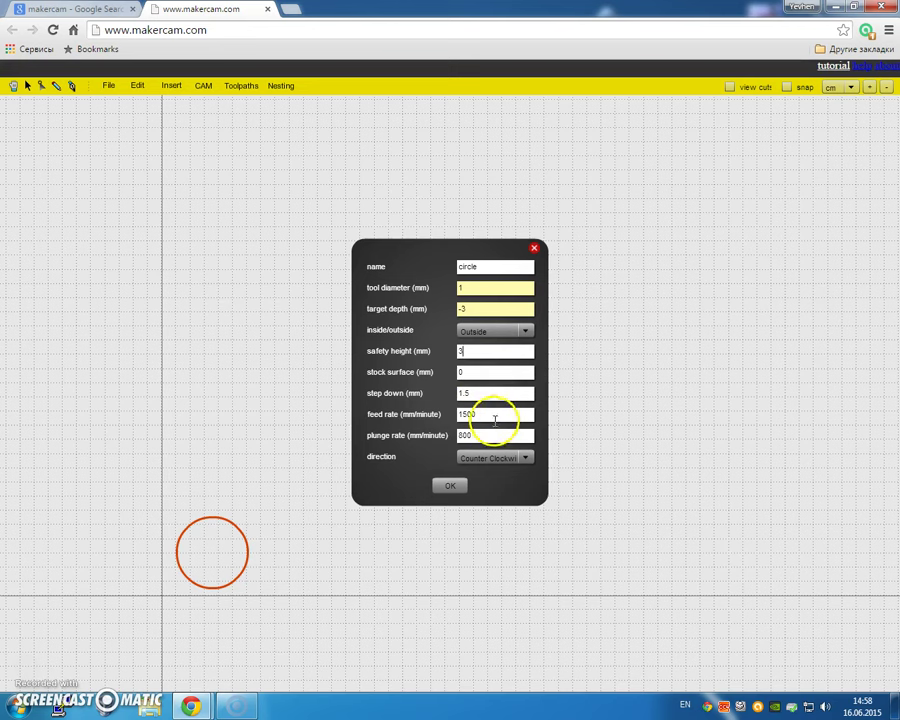
pyautogui.click(448, 488)
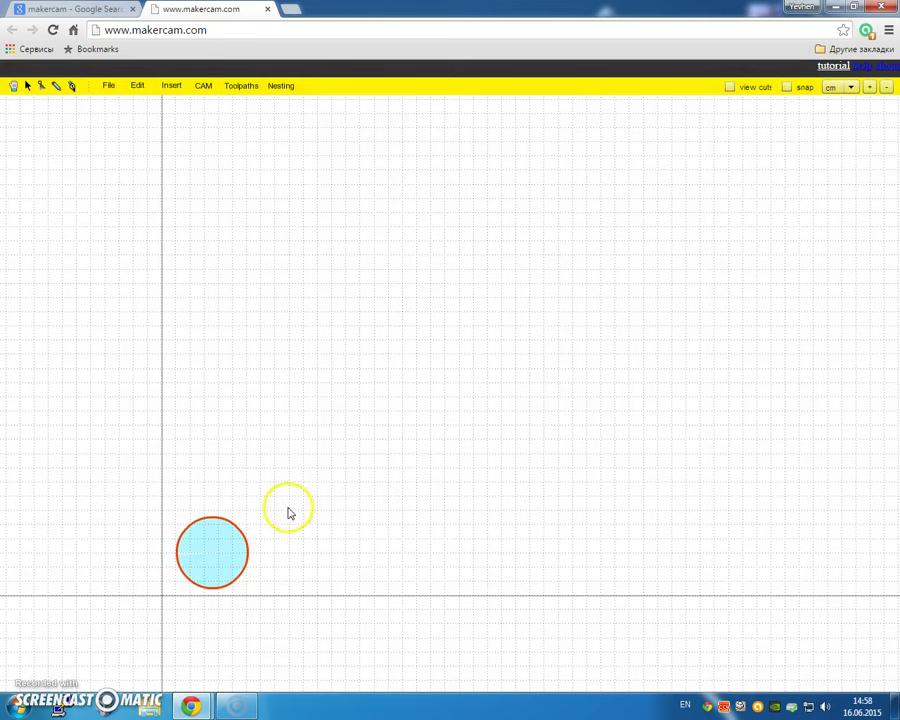
# - Calculate the circle's profile toolpath and zoom in on its orange outline
pyautogui.click(236, 88)
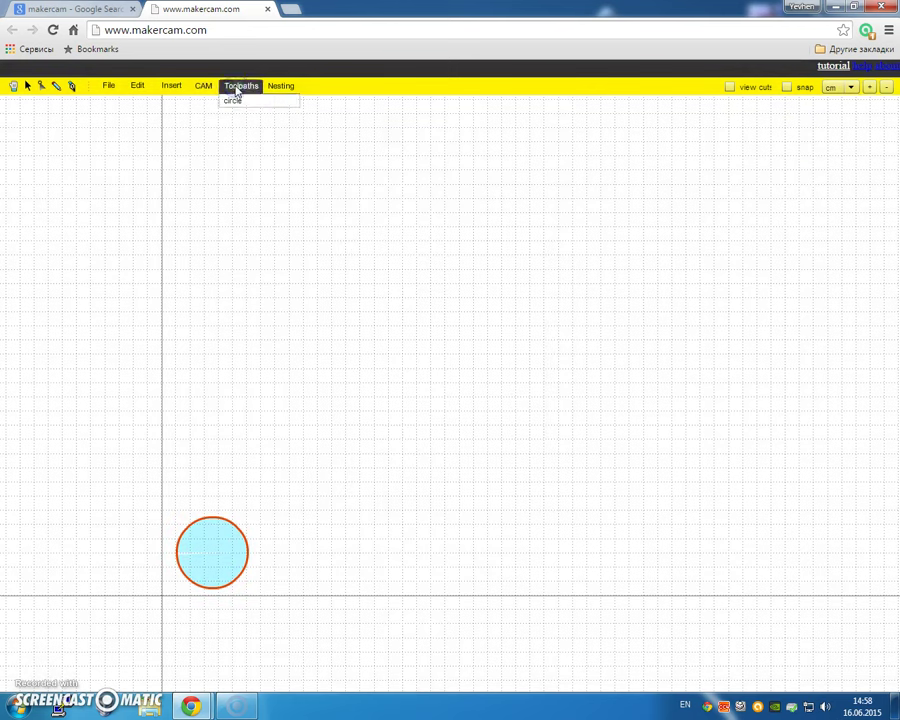
pyautogui.click(203, 86)
pyautogui.click(230, 188)
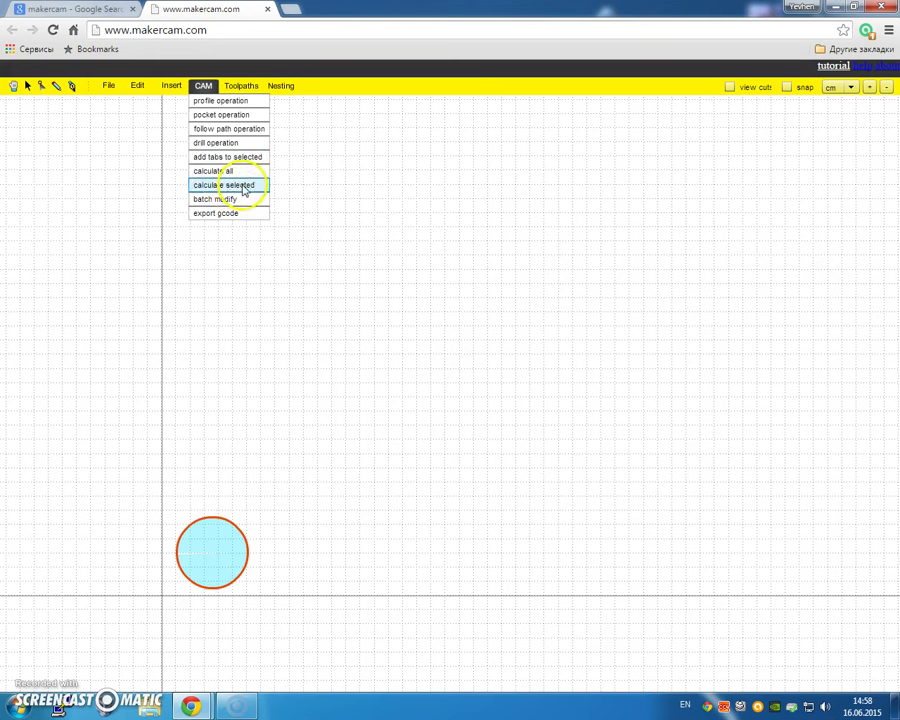
pyautogui.click(243, 190)
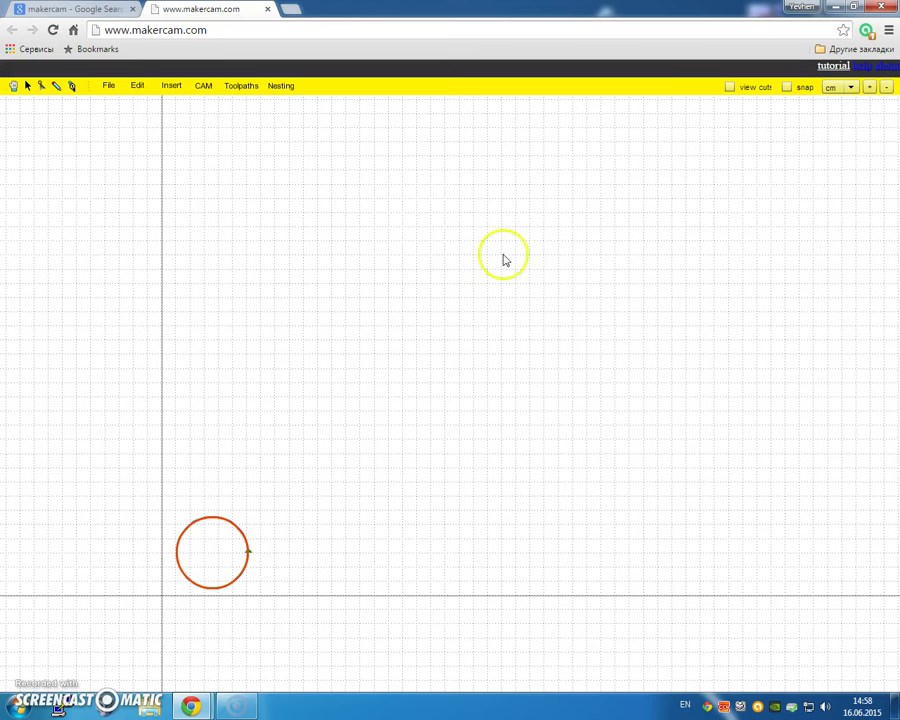
pyautogui.click(869, 88)
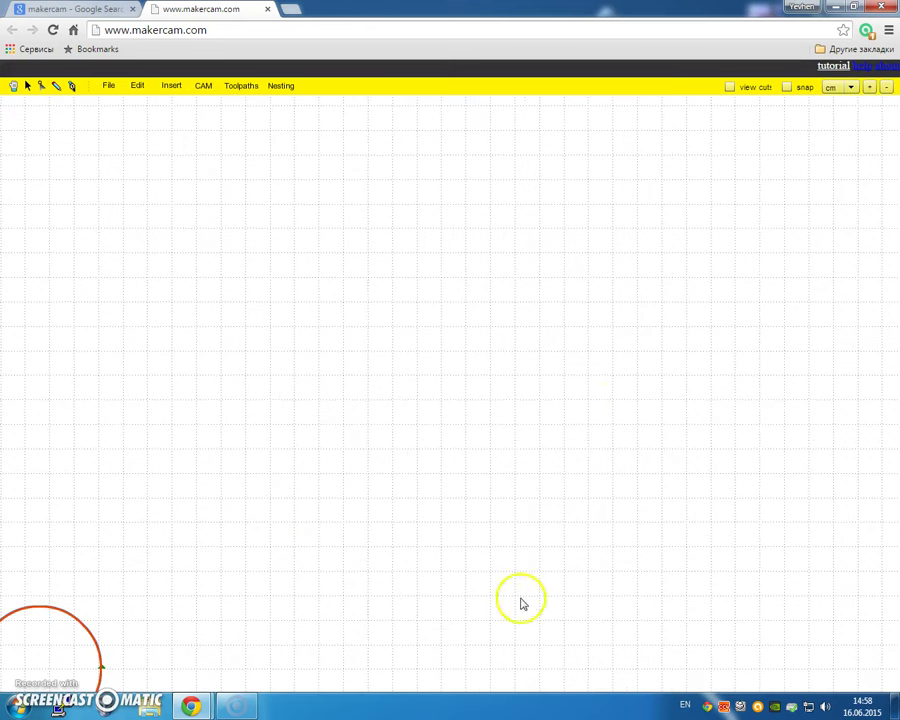
pyautogui.moveTo(385, 566); pyautogui.dragTo(649, 322)
pyautogui.moveTo(426, 438); pyautogui.dragTo(514, 405)
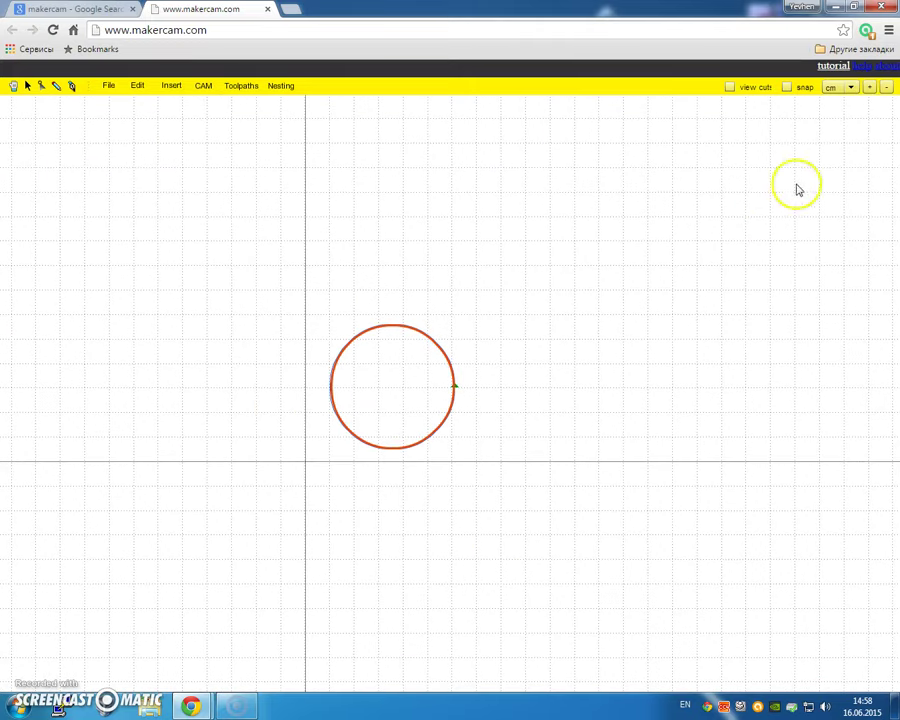
pyautogui.click(869, 88)
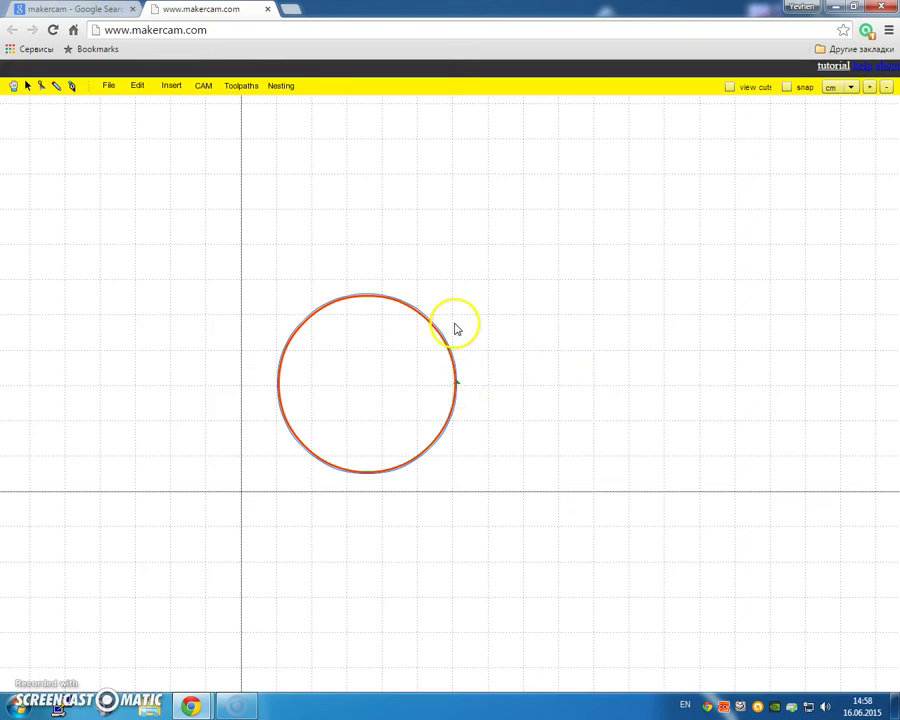
# - Export the calculated toolpath as Standard G-Code, saved as circle1part.nc
pyautogui.click(242, 87)
pyautogui.click(204, 86)
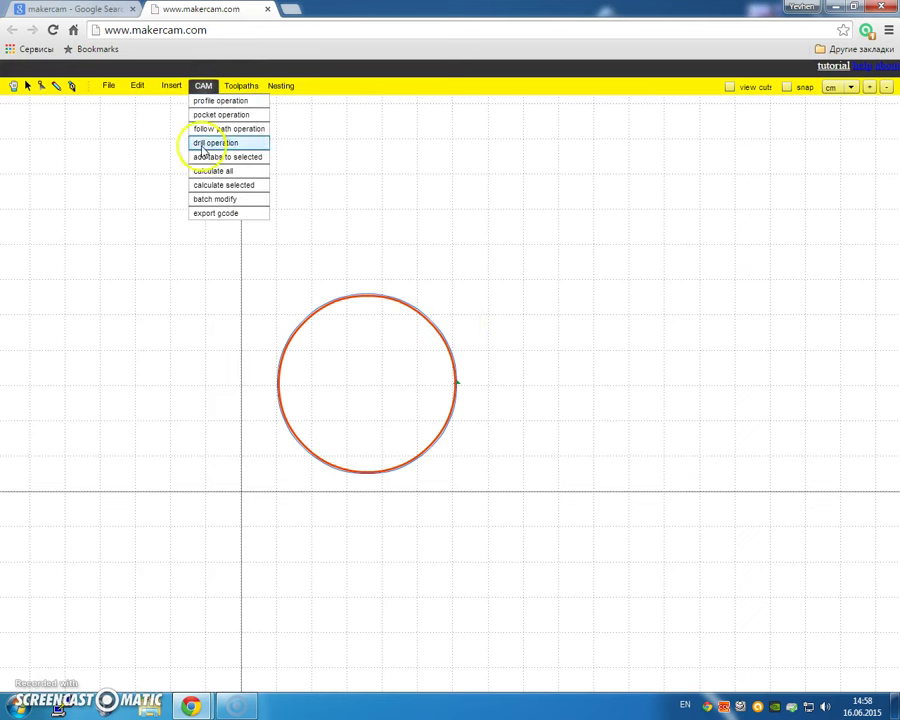
pyautogui.click(210, 215)
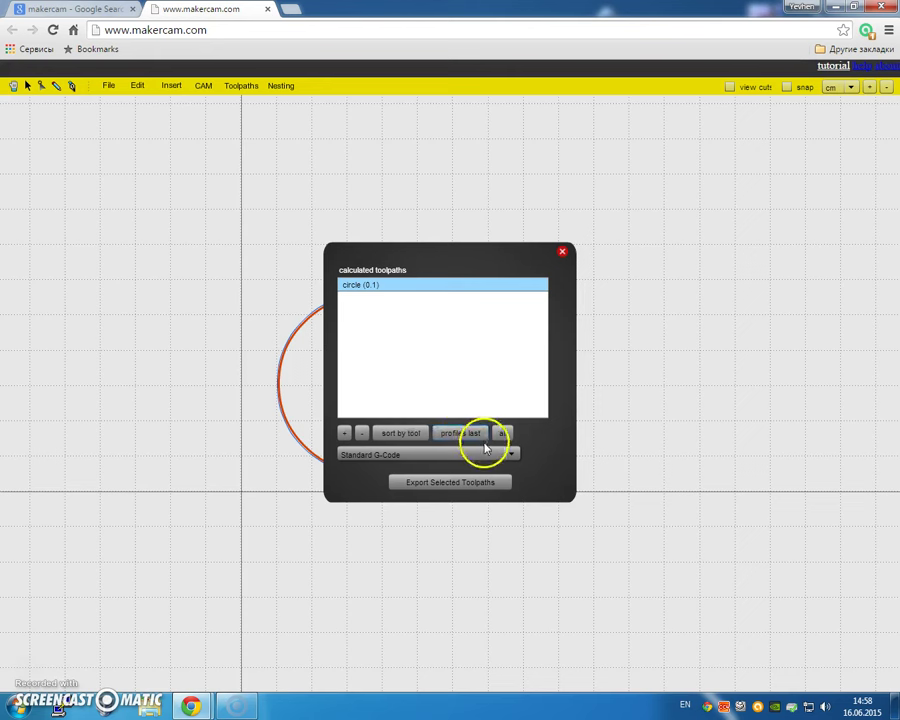
pyautogui.click(394, 456)
pyautogui.click(398, 465)
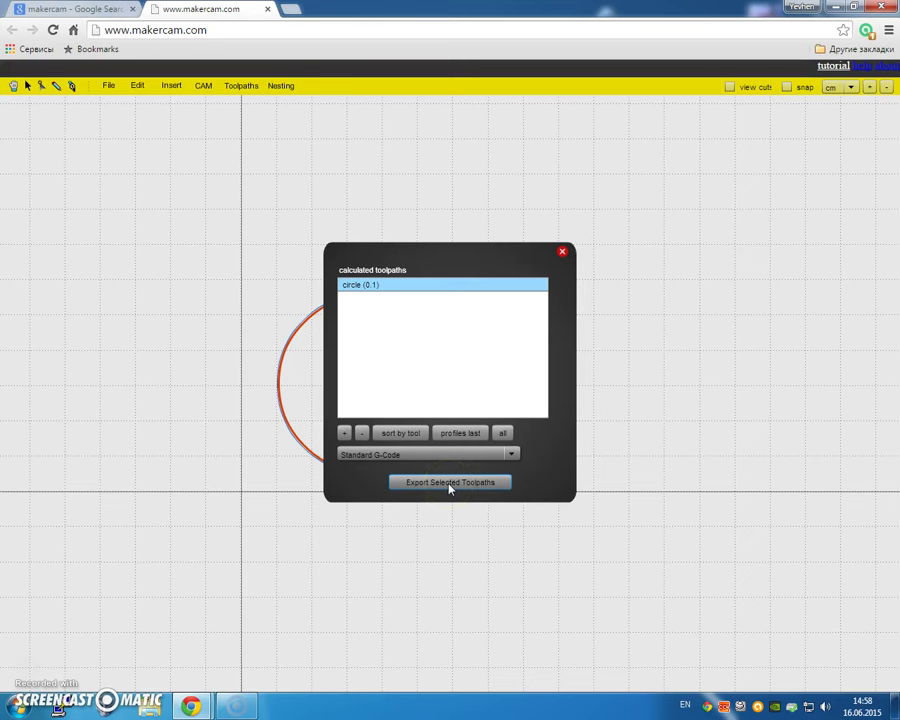
pyautogui.click(449, 483)
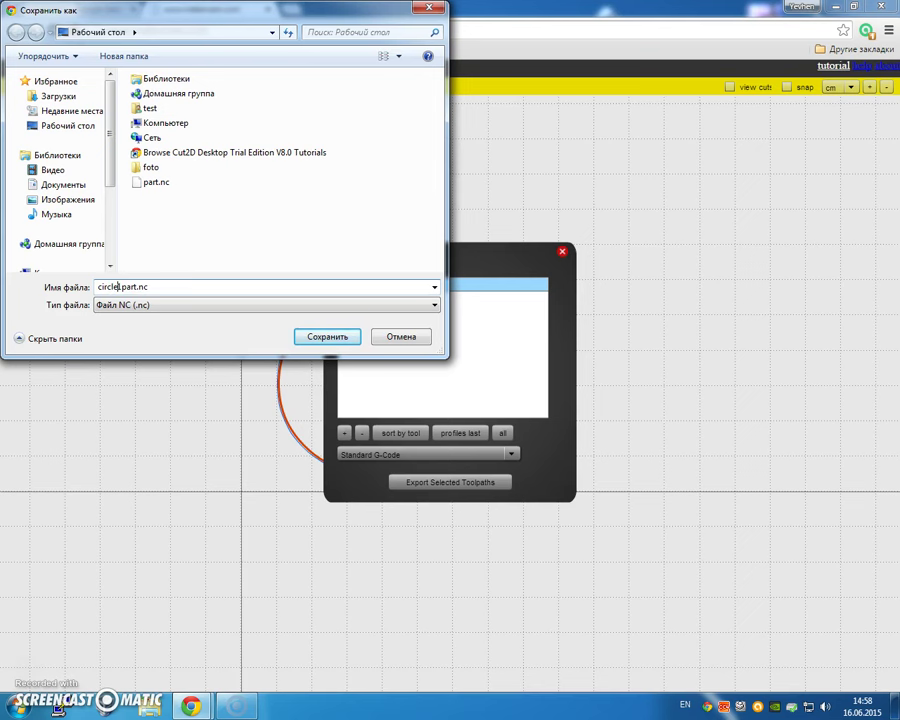
pyautogui.click(327, 337)
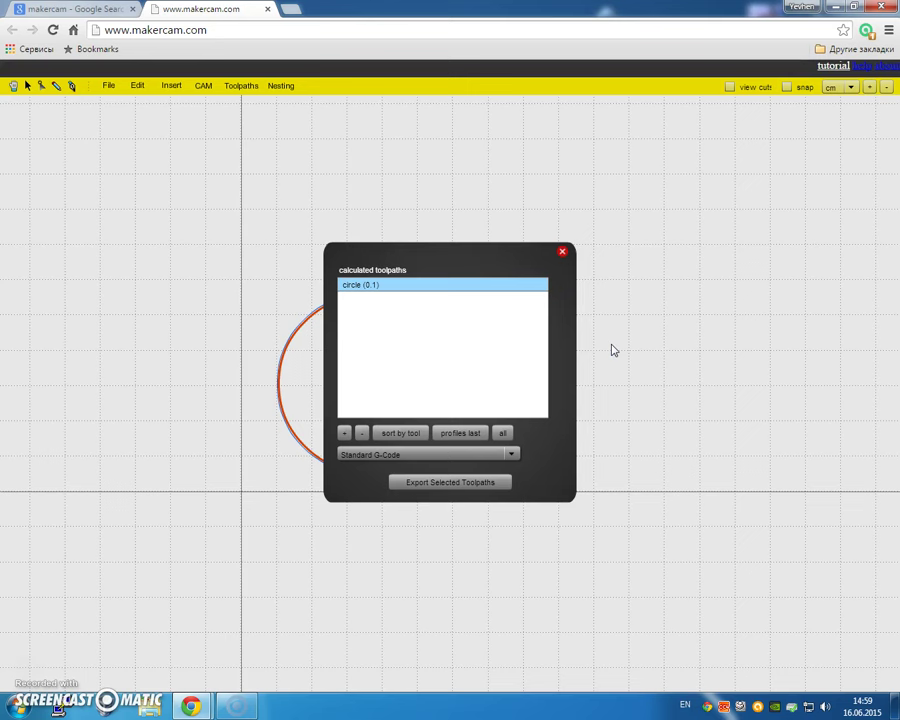
# - Open Explorer on the Desktop folder and switch its view to List
pyautogui.click(148, 706)
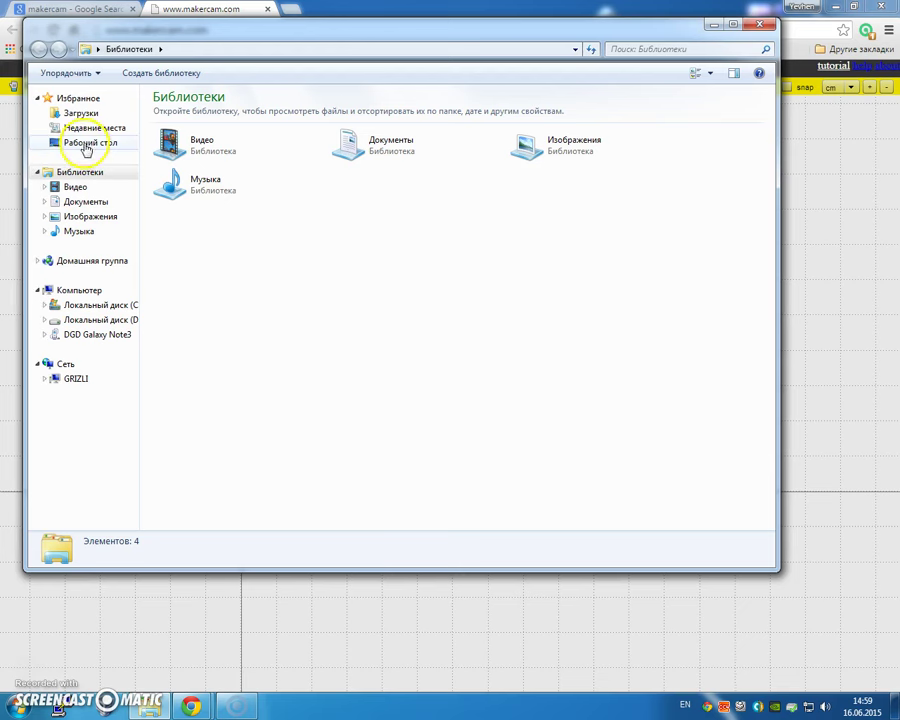
pyautogui.click(88, 145)
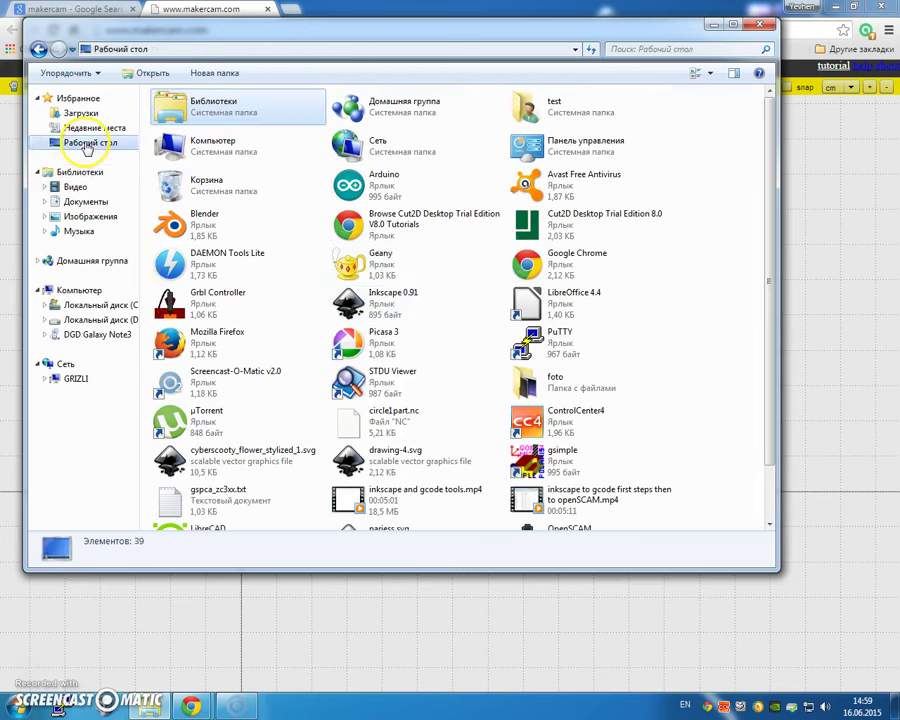
pyautogui.click(698, 74)
pyautogui.click(698, 75)
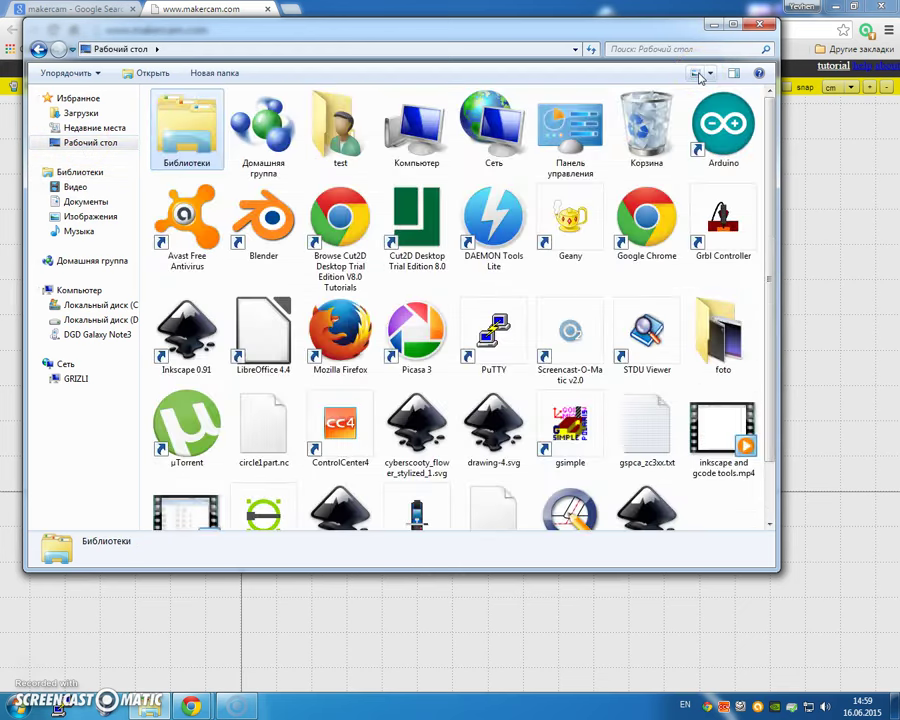
pyautogui.click(698, 75)
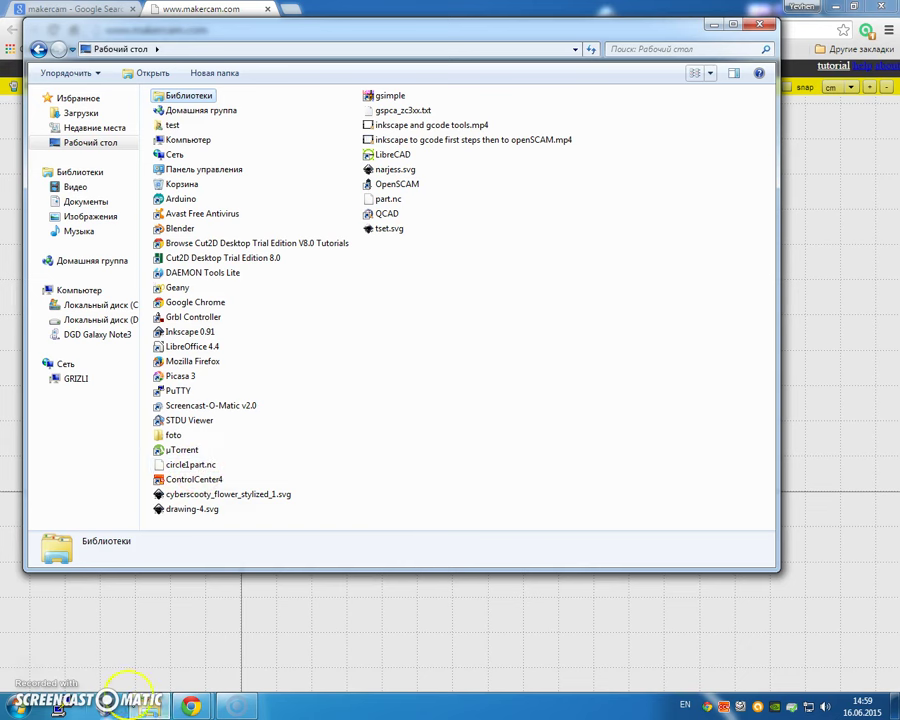
# - Launch OpenSCAM from its desktop shortcut and drag circle1part.nc into it
pyautogui.hotkey('alt', 'Tab')
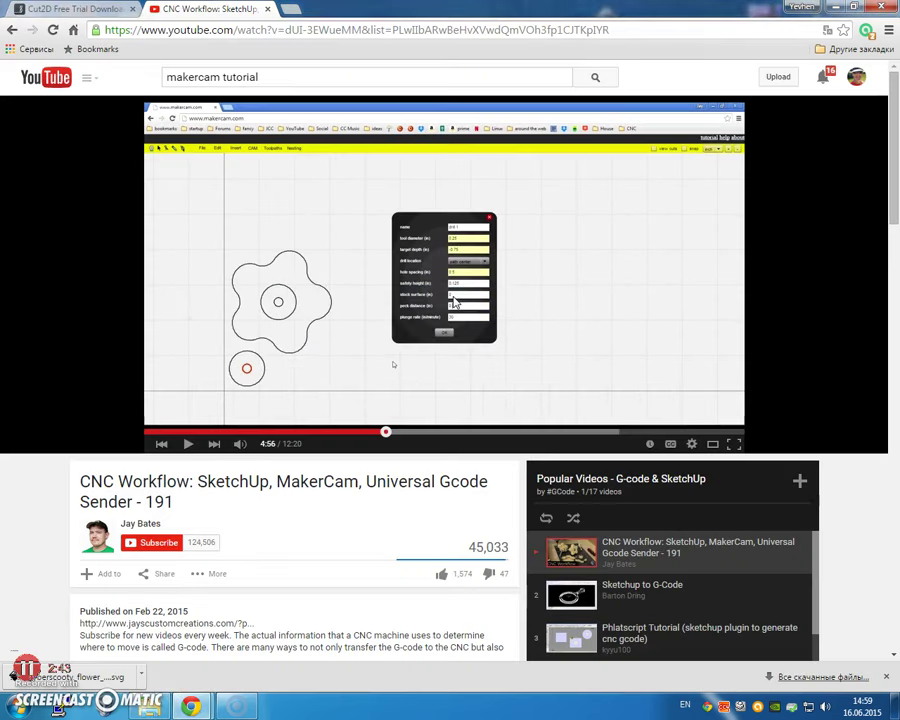
pyautogui.hotkey('alt', 'Tab')
pyautogui.hotkey('alt', 'Tab')
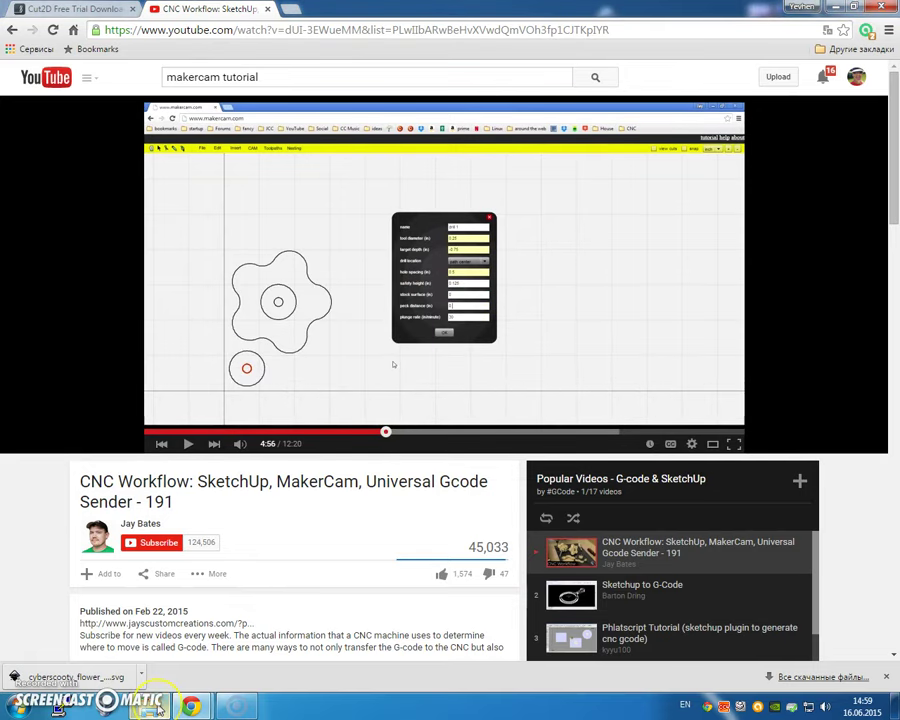
pyautogui.moveTo(147, 707)
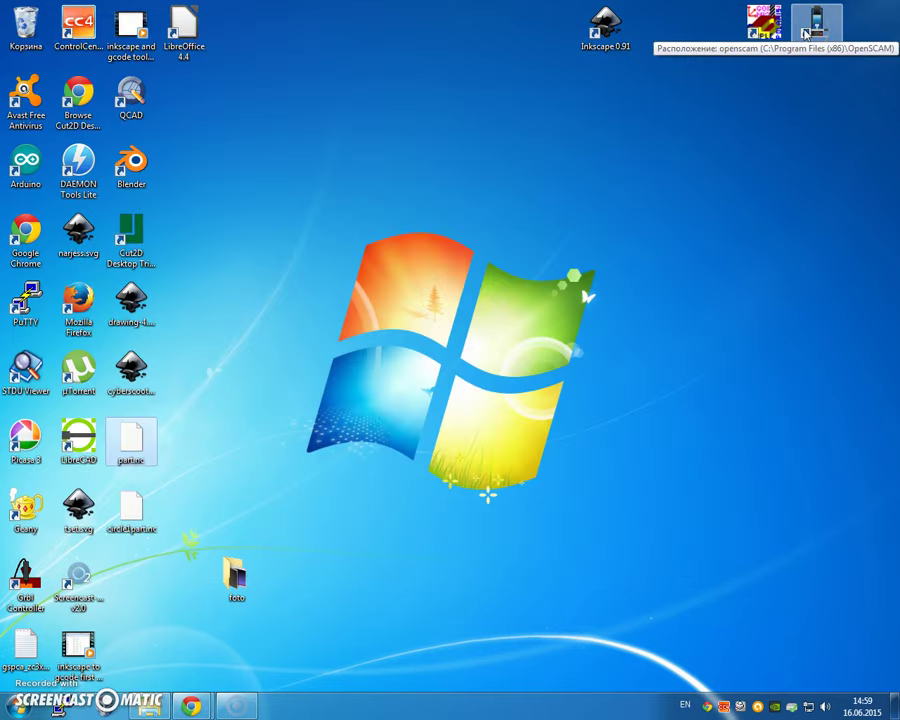
pyautogui.doubleClick(818, 38)
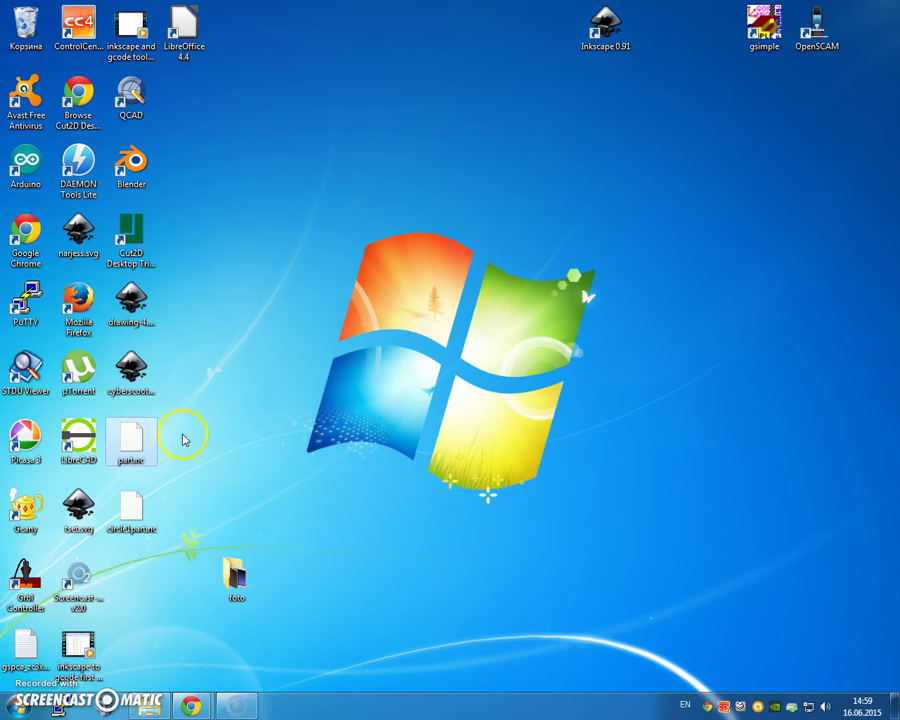
pyautogui.moveTo(132, 504); pyautogui.dragTo(816, 38)
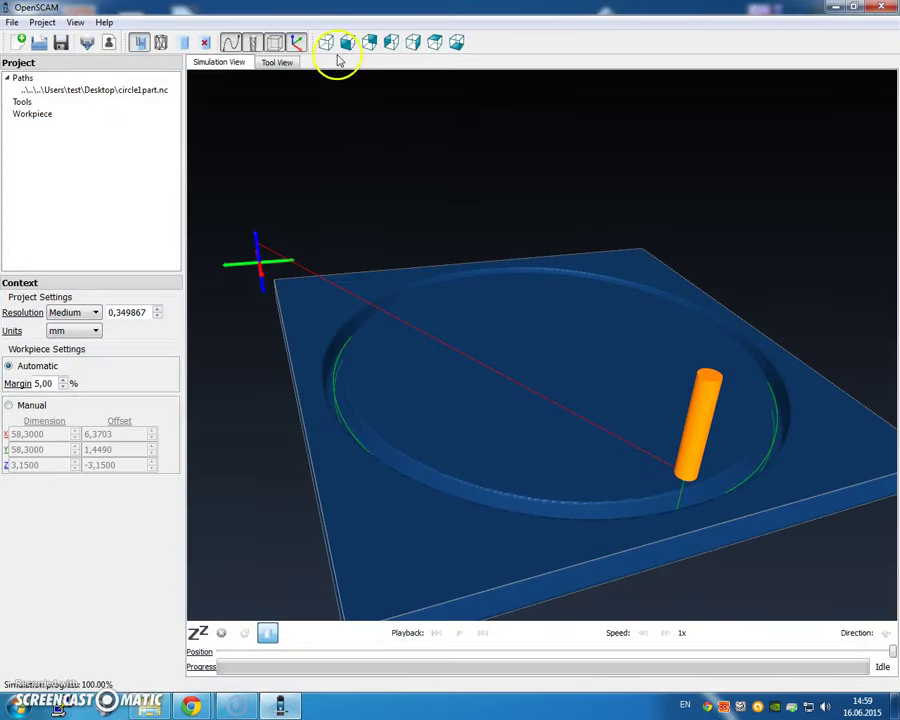
pyautogui.moveTo(527, 406); pyautogui.dragTo(461, 344)
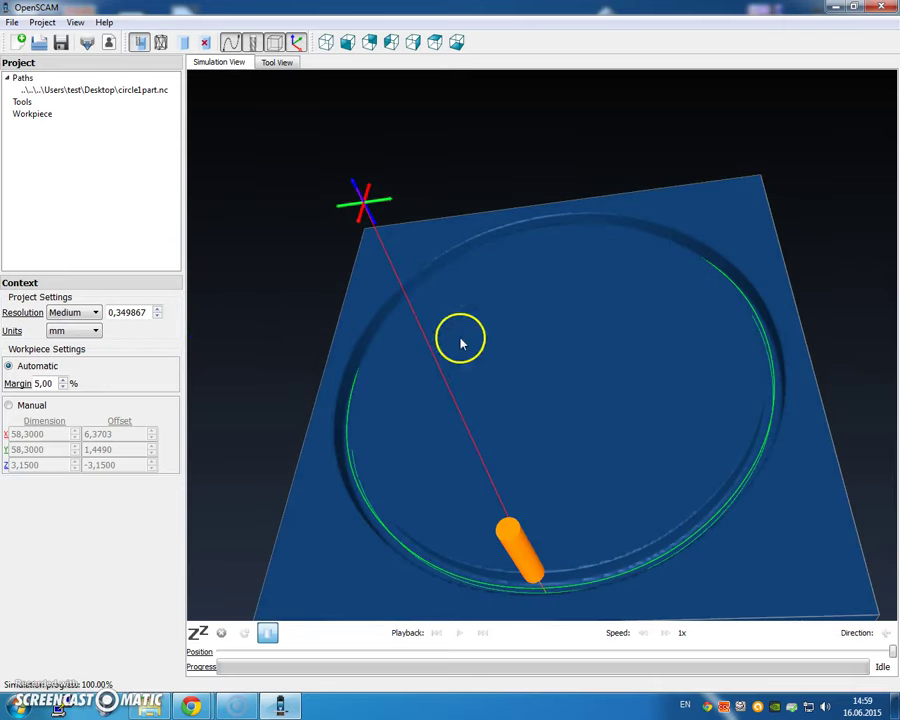
pyautogui.click(350, 42)
pyautogui.moveTo(573, 340); pyautogui.dragTo(531, 415)
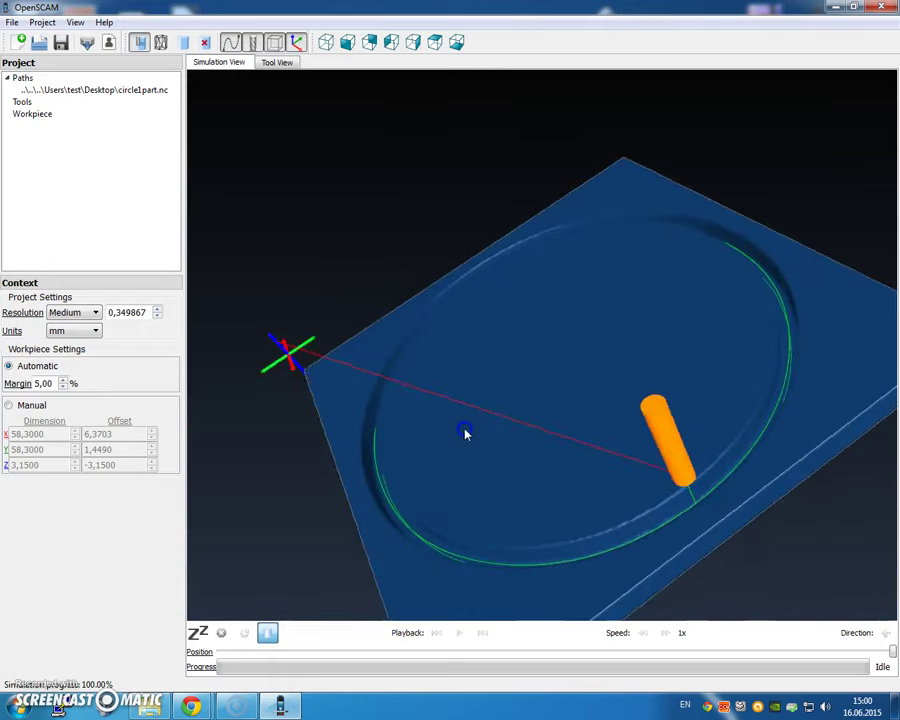
pyautogui.moveTo(463, 432); pyautogui.dragTo(404, 418)
pyautogui.moveTo(659, 385); pyautogui.dragTo(600, 399)
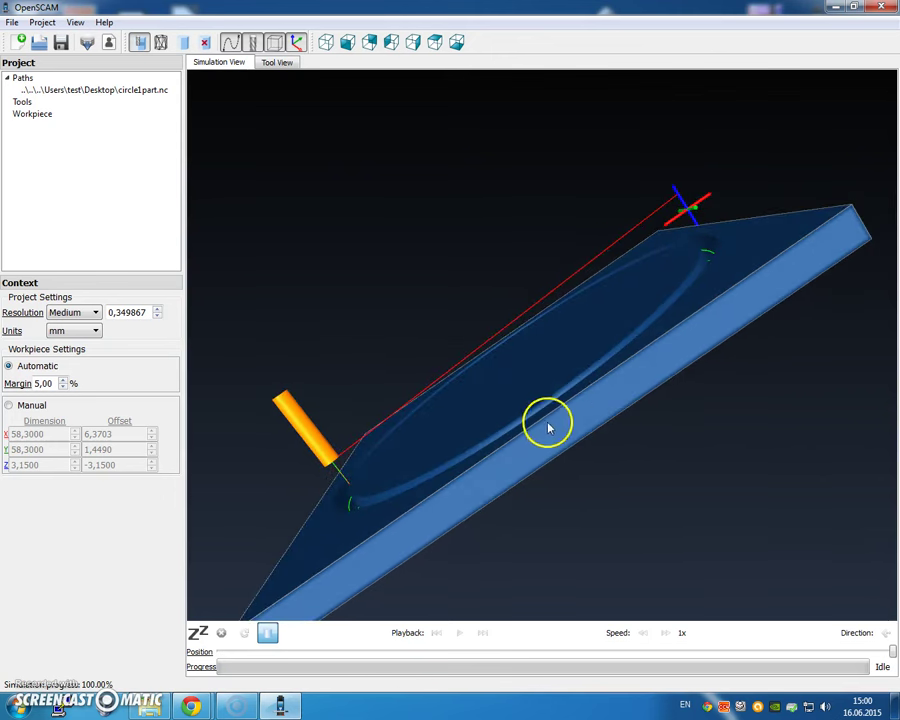
pyautogui.moveTo(548, 427); pyautogui.dragTo(574, 452)
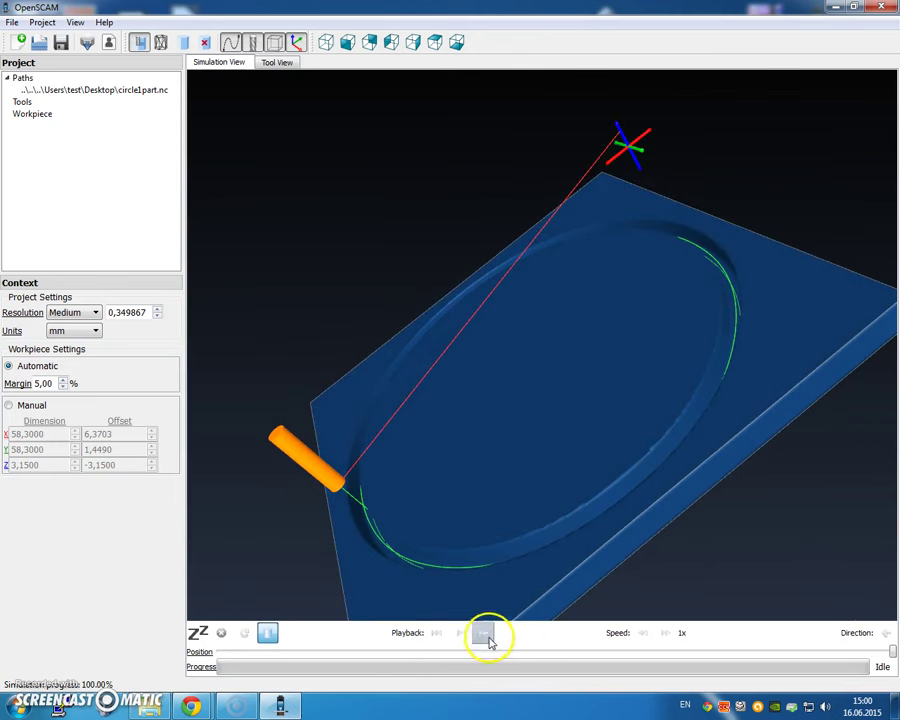
# - Play the cutting simulation, orbiting the plate edge-on and back to top-down
pyautogui.click(458, 641)
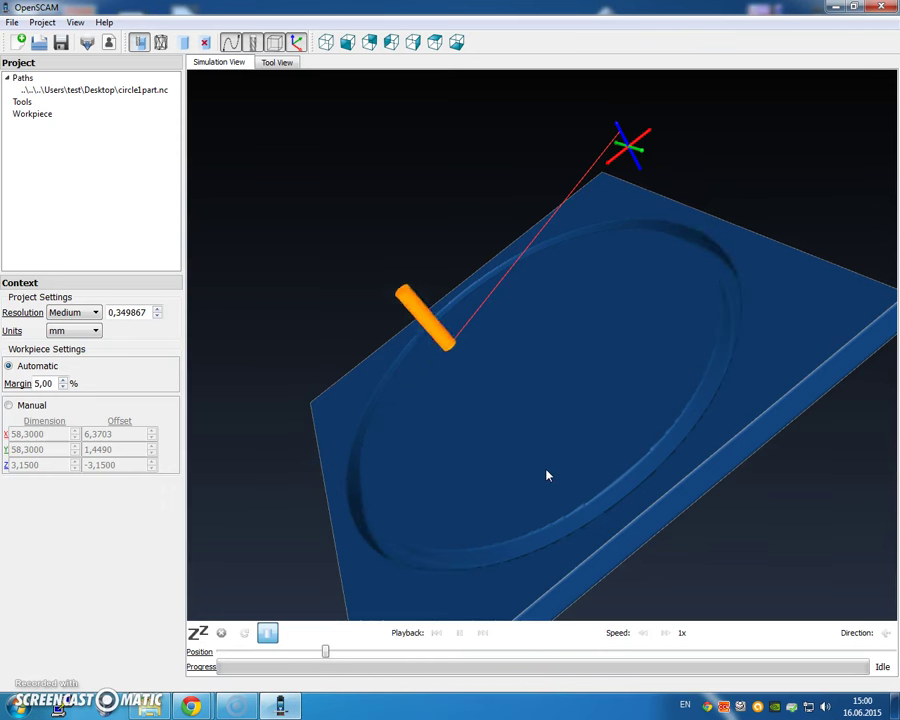
pyautogui.moveTo(547, 476); pyautogui.dragTo(686, 322)
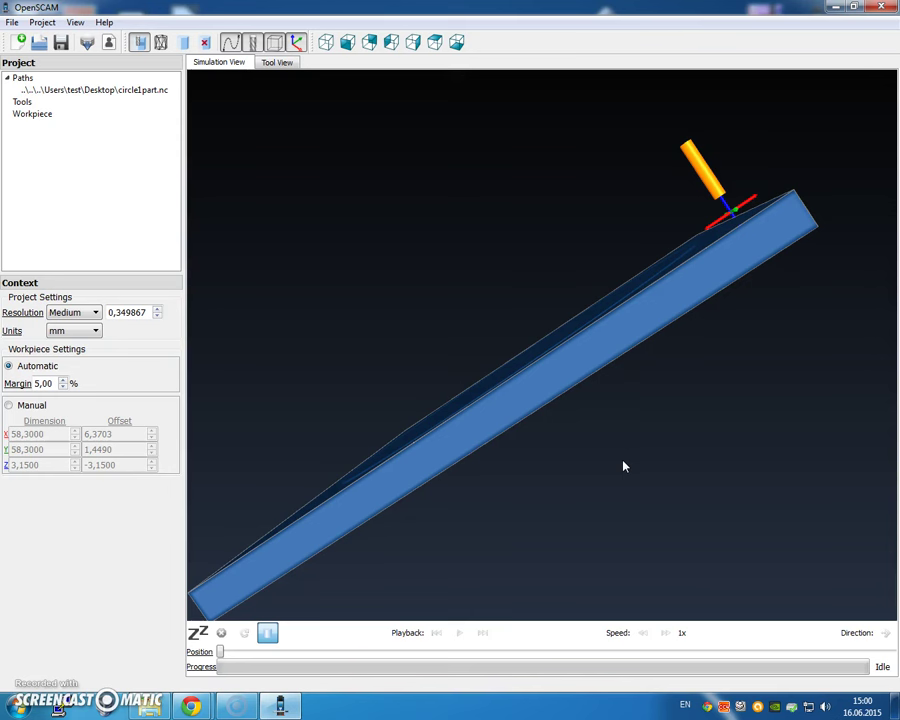
pyautogui.moveTo(610, 459); pyautogui.dragTo(579, 441)
pyautogui.moveTo(602, 348); pyautogui.dragTo(634, 386)
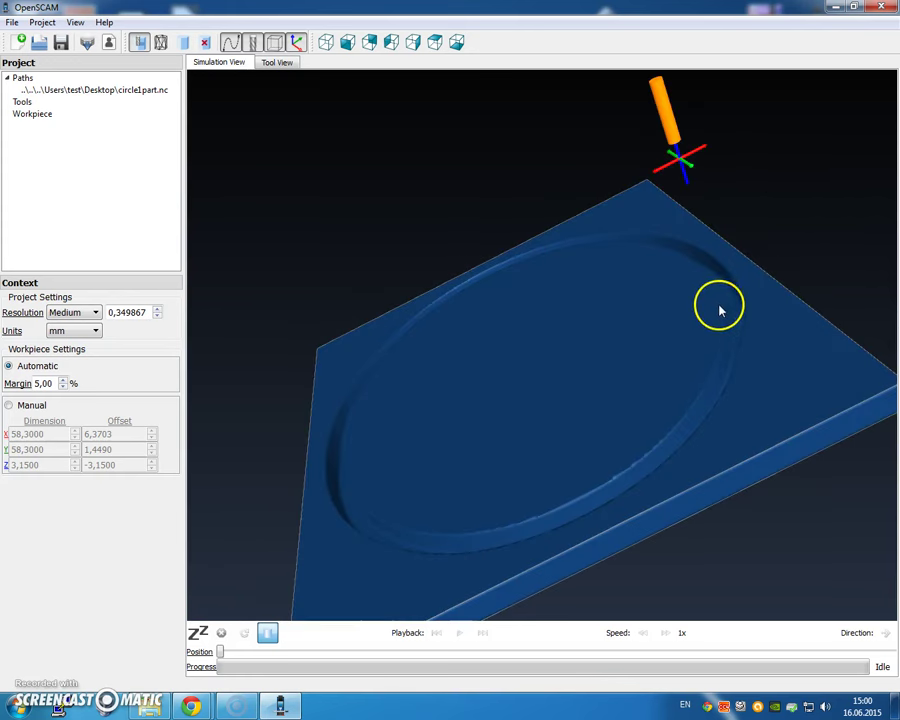